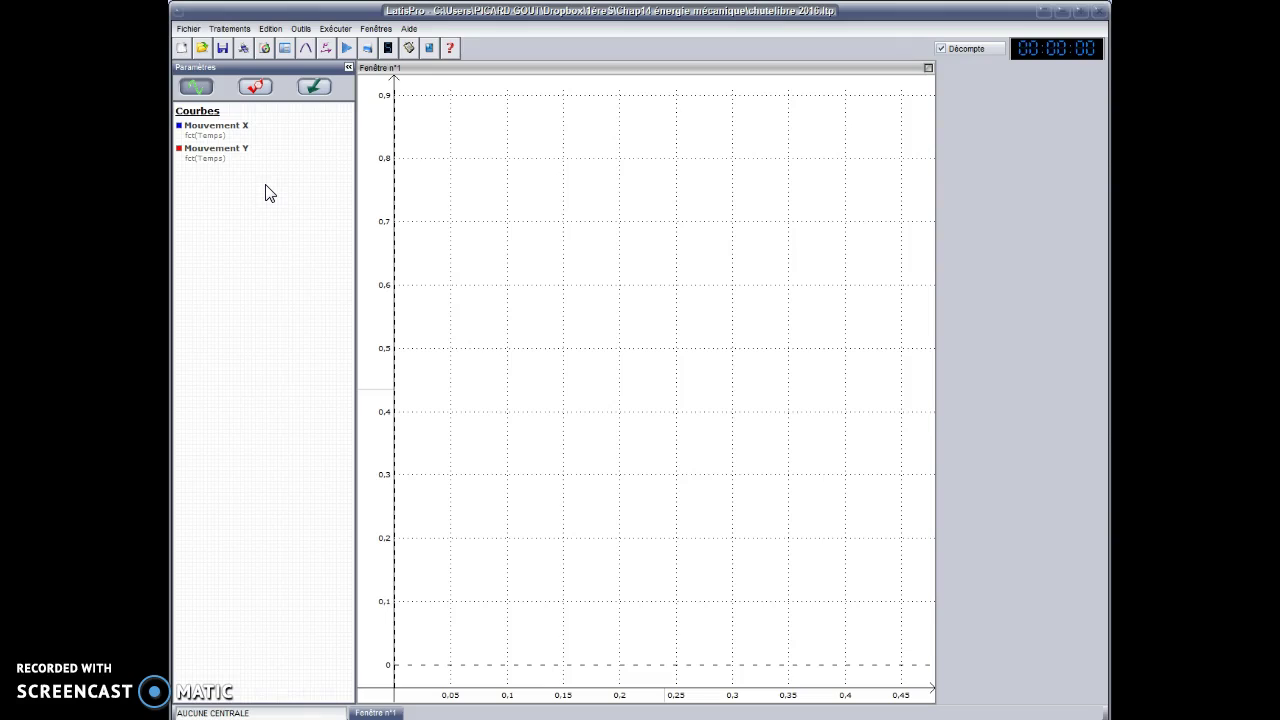
Rename the Mouvement X curve as X in its properties.
double_click(229, 134)
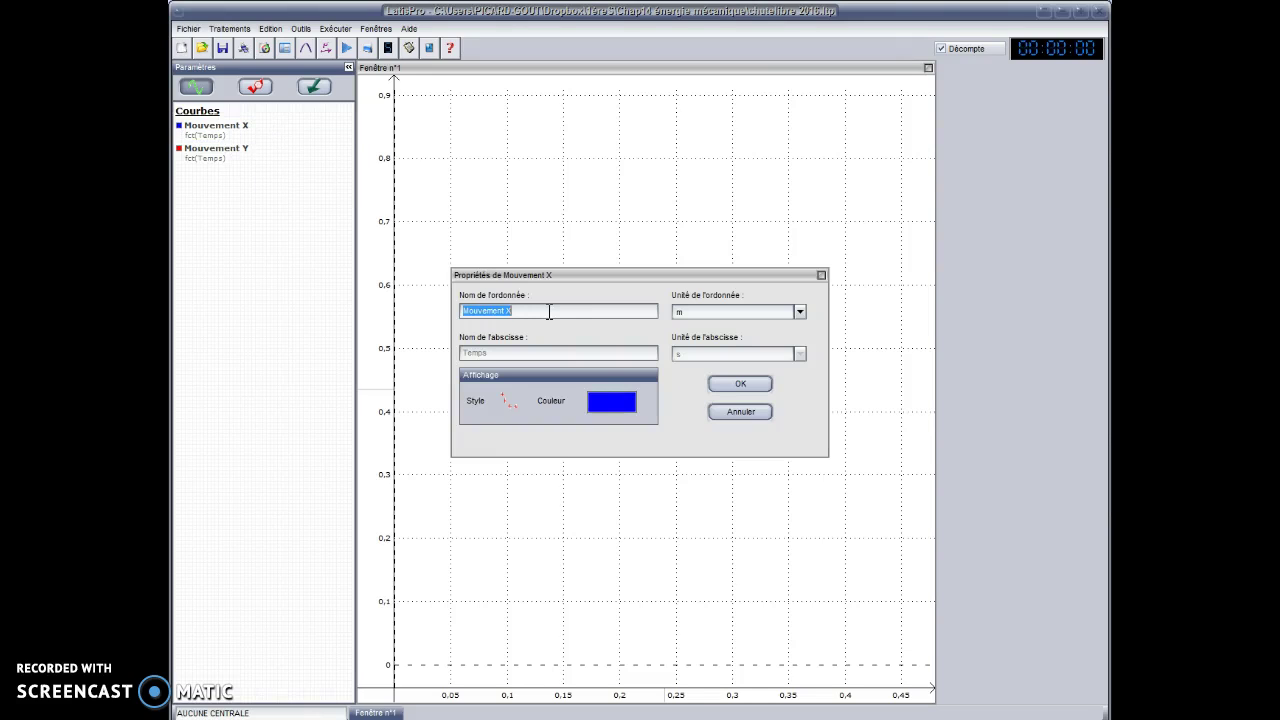
left_click_drag(549, 313, 464, 305)
type("X")
key("Return")
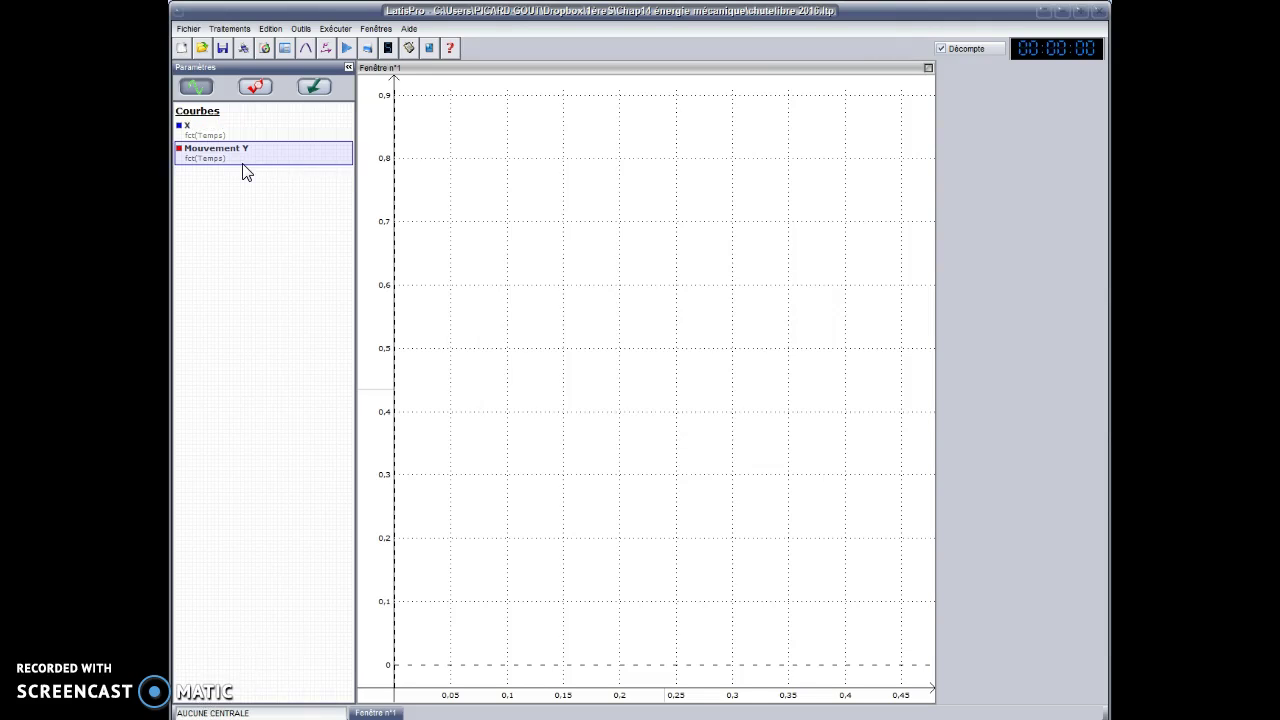
Rename the Mouvement Y curve as Z in its properties.
double_click(236, 158)
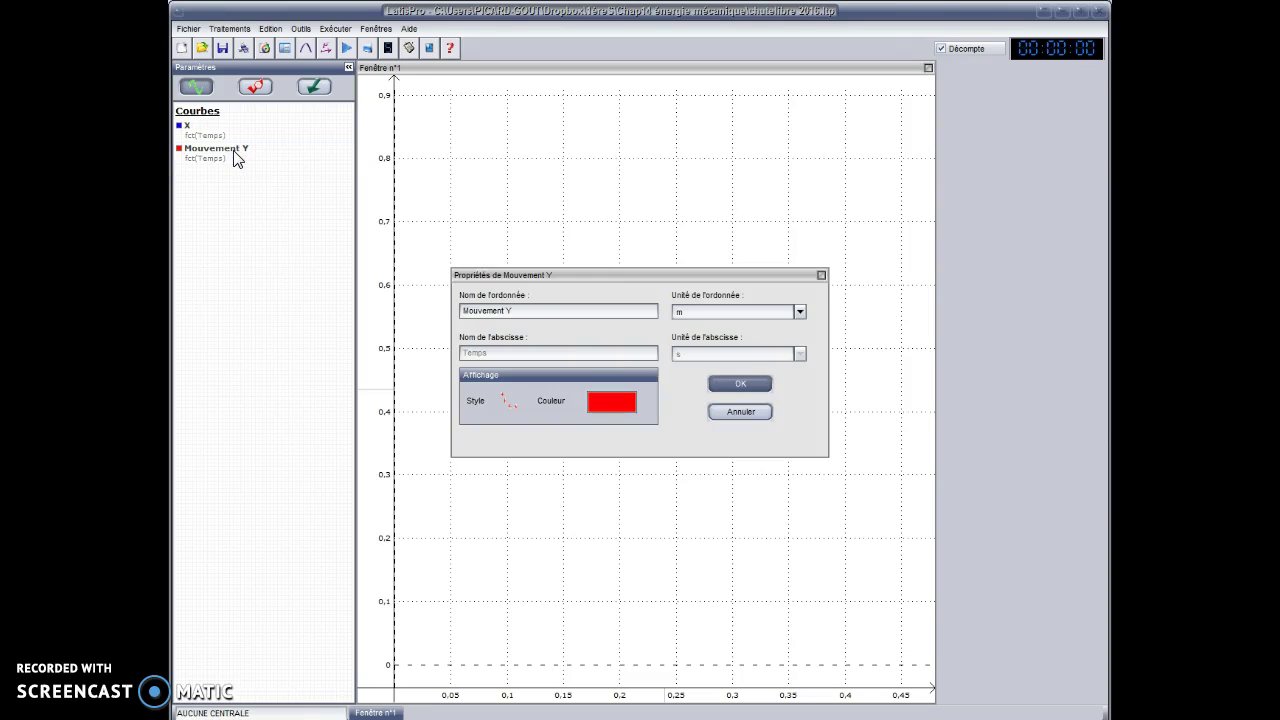
left_click_drag(462, 311, 539, 314)
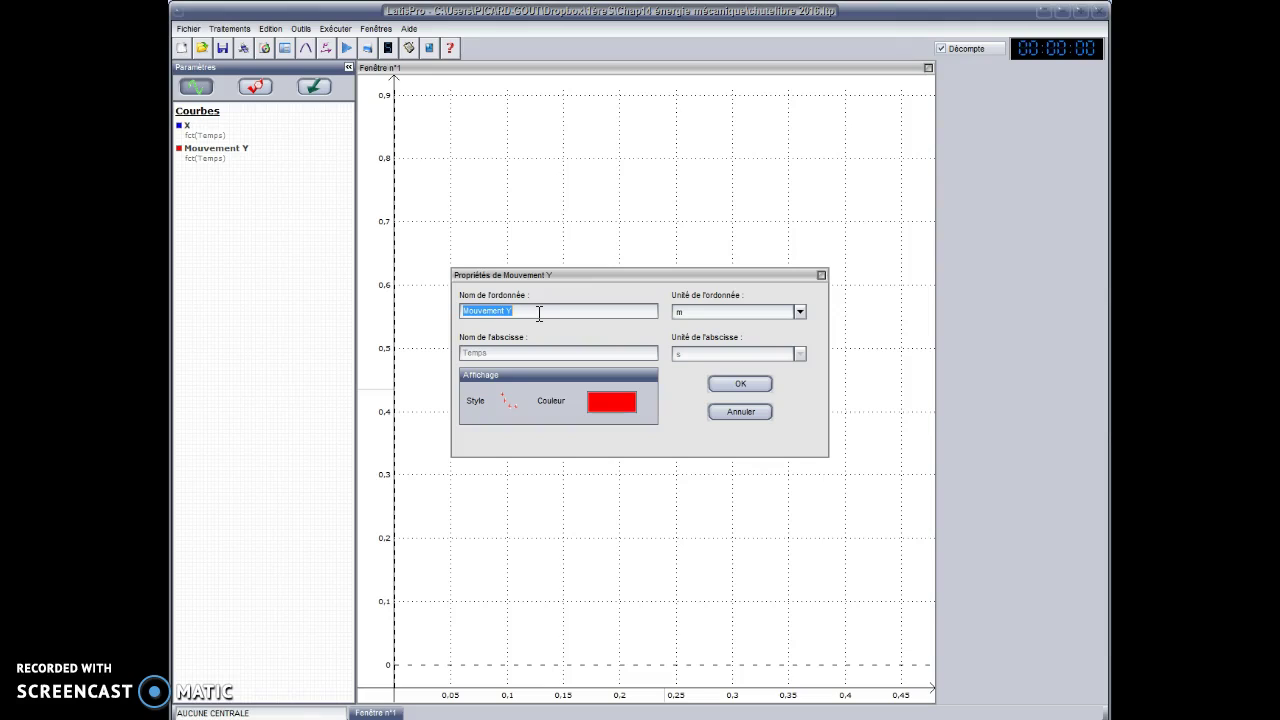
type("Z")
left_click(742, 385)
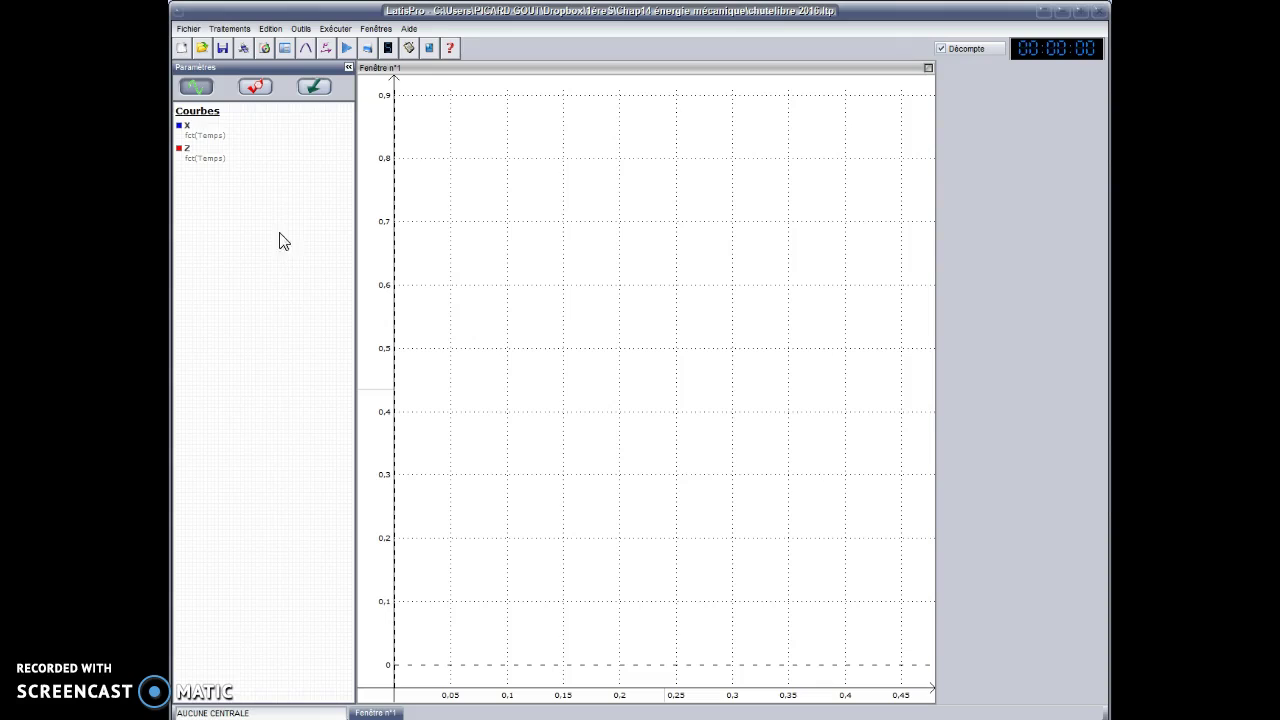
Open the spreadsheet, fill its first three columns with X, Z and Temps, and display the values without unit prefixes.
left_click(287, 48)
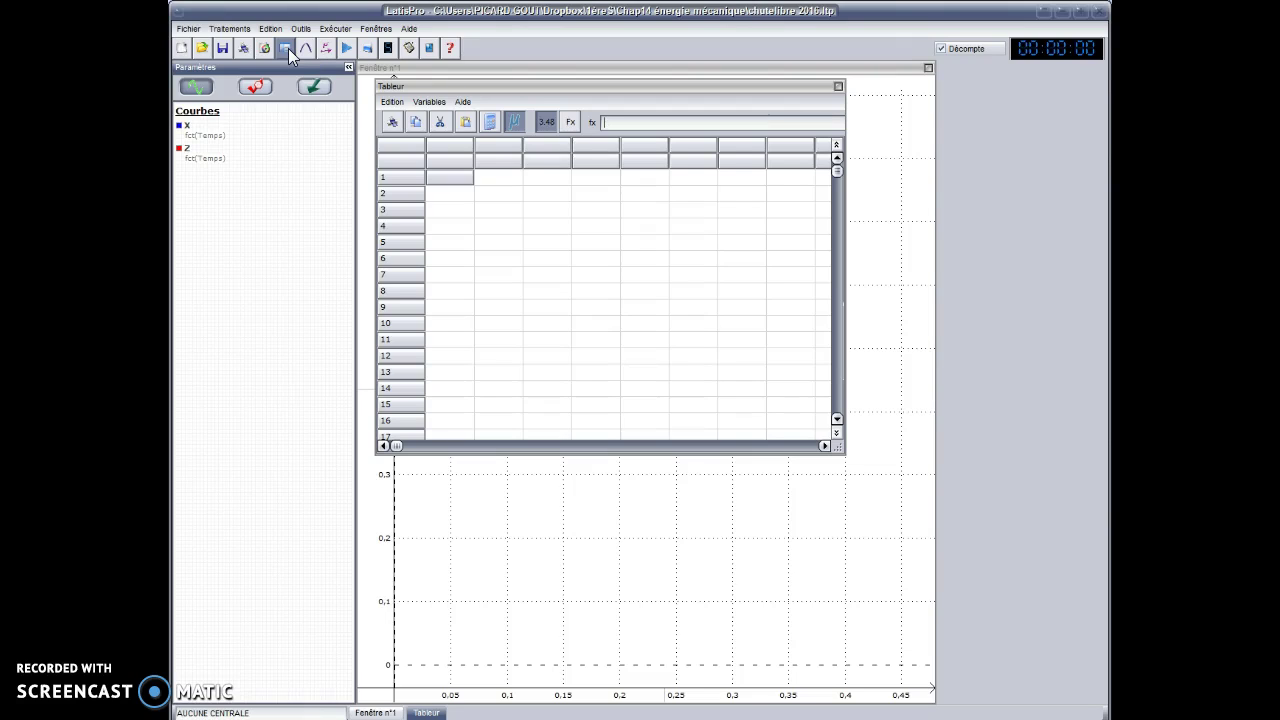
left_click_drag(186, 130, 438, 147)
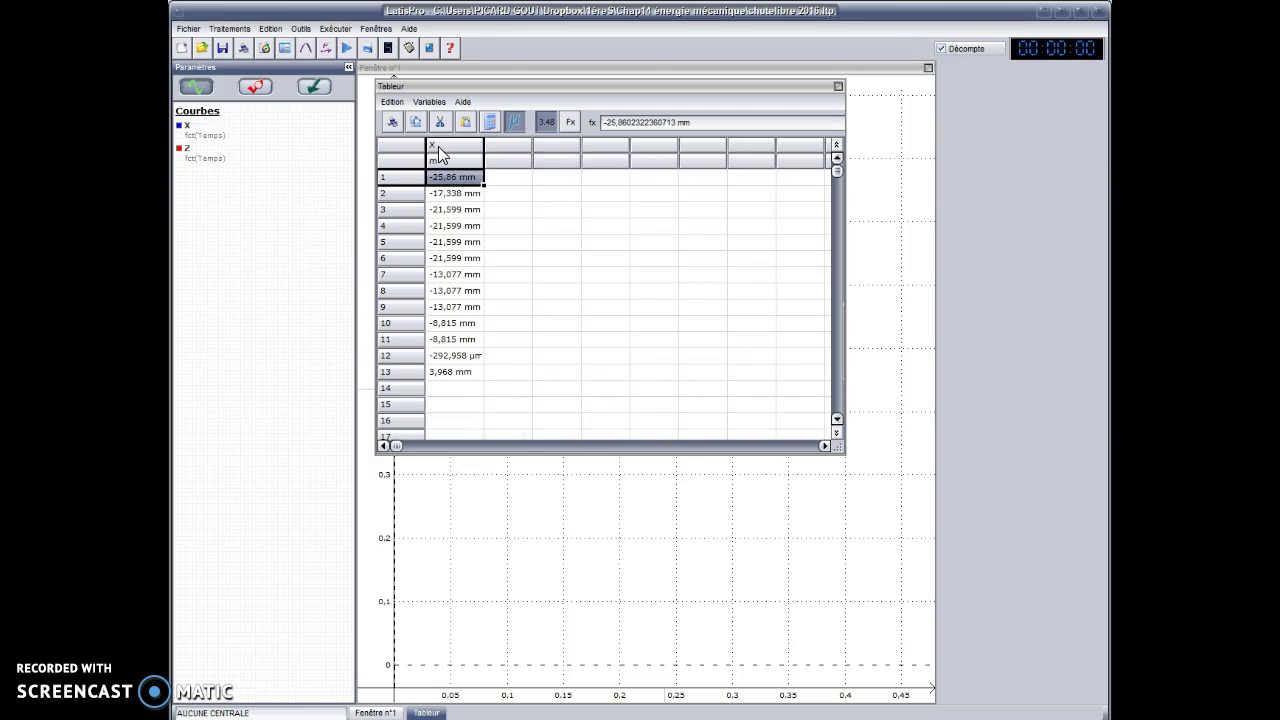
left_click_drag(185, 157, 494, 147)
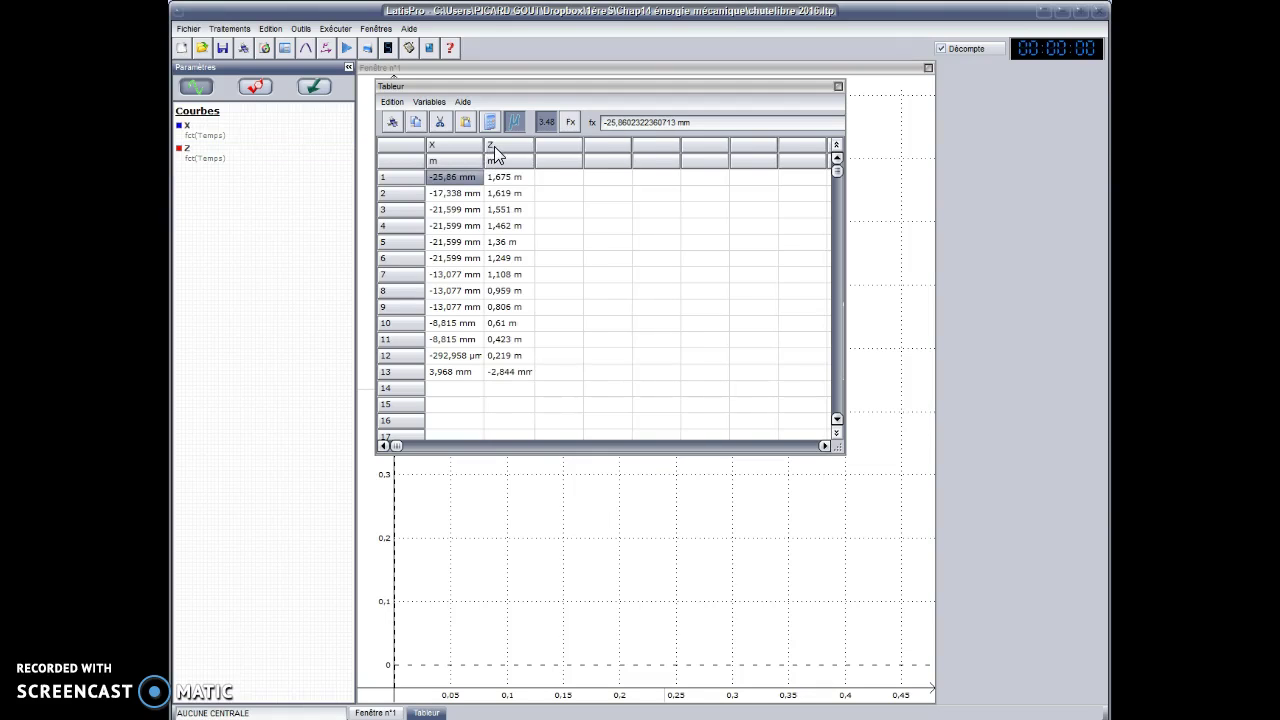
left_click_drag(212, 145, 558, 151)
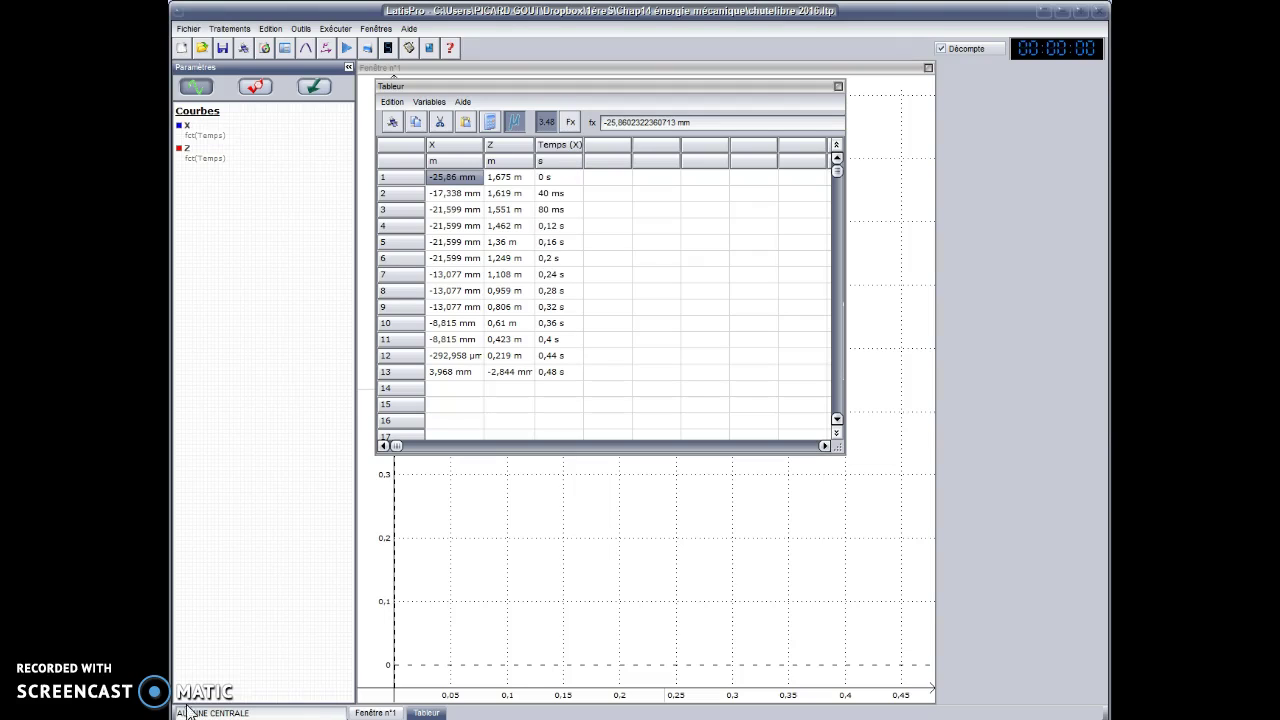
left_click(515, 121)
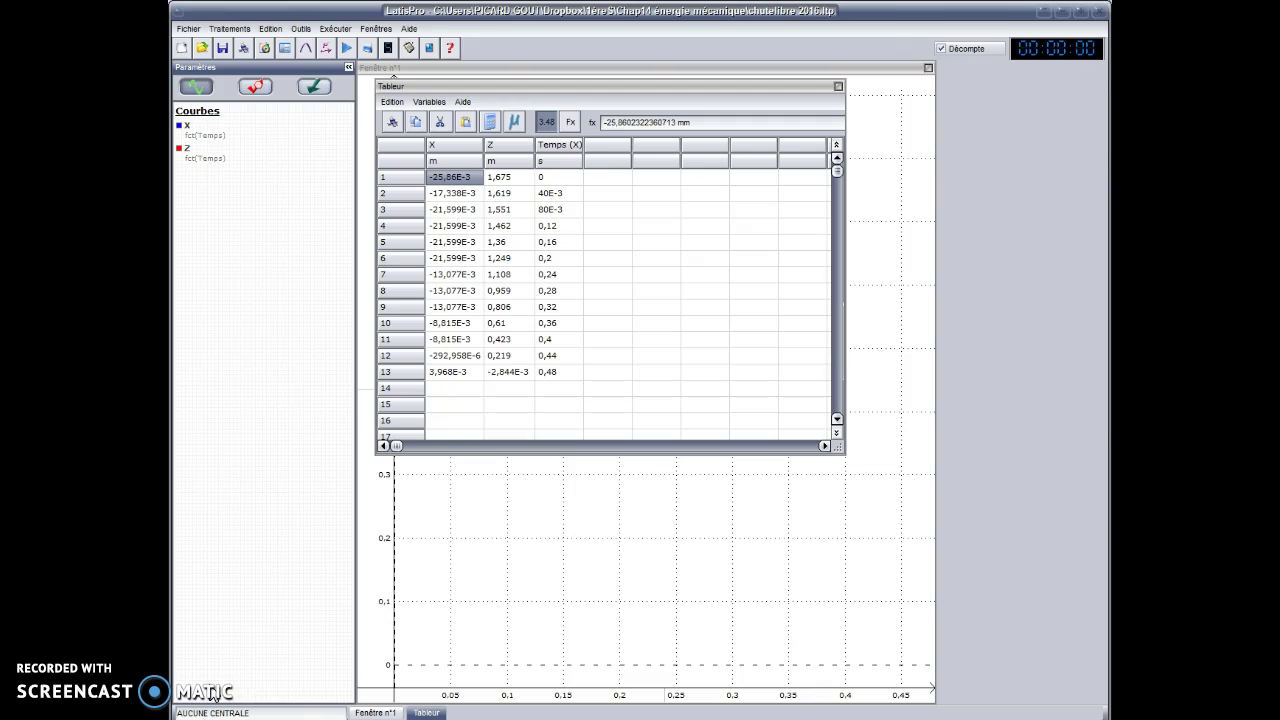
Create a new spreadsheet variable named v with the unit m/s.
left_click(428, 102)
left_click(433, 112)
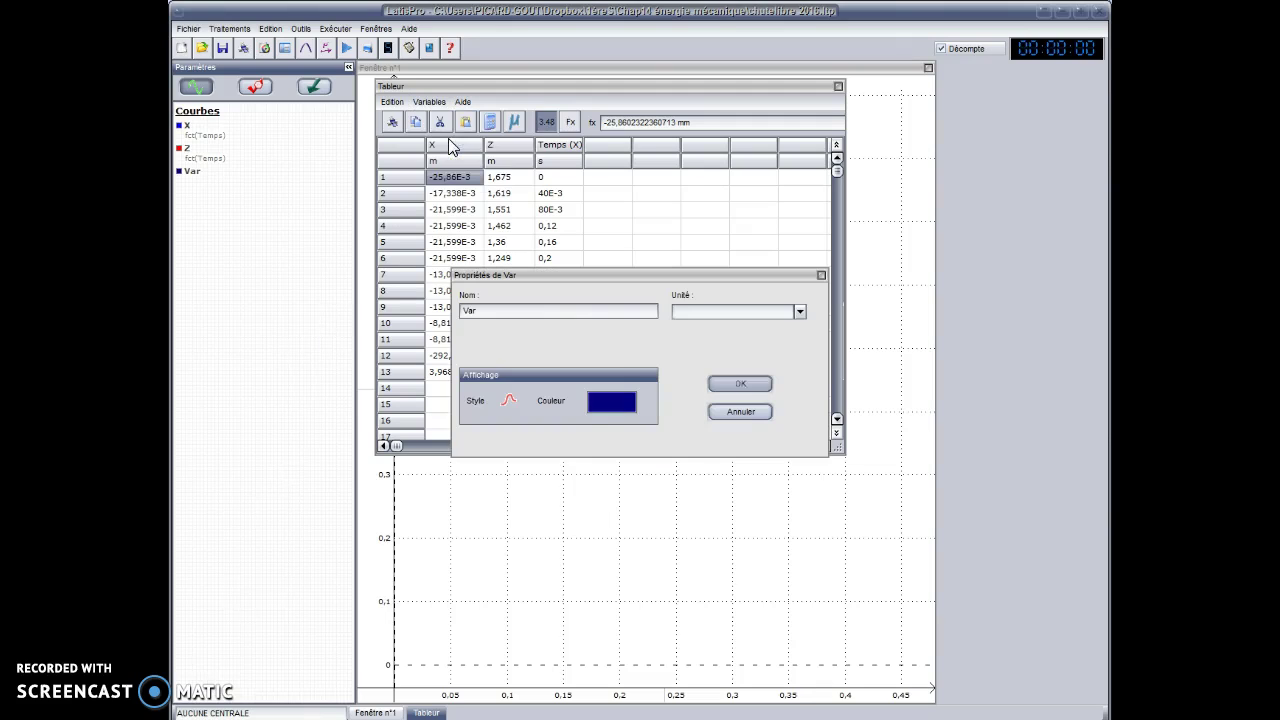
double_click(556, 310)
type("v")
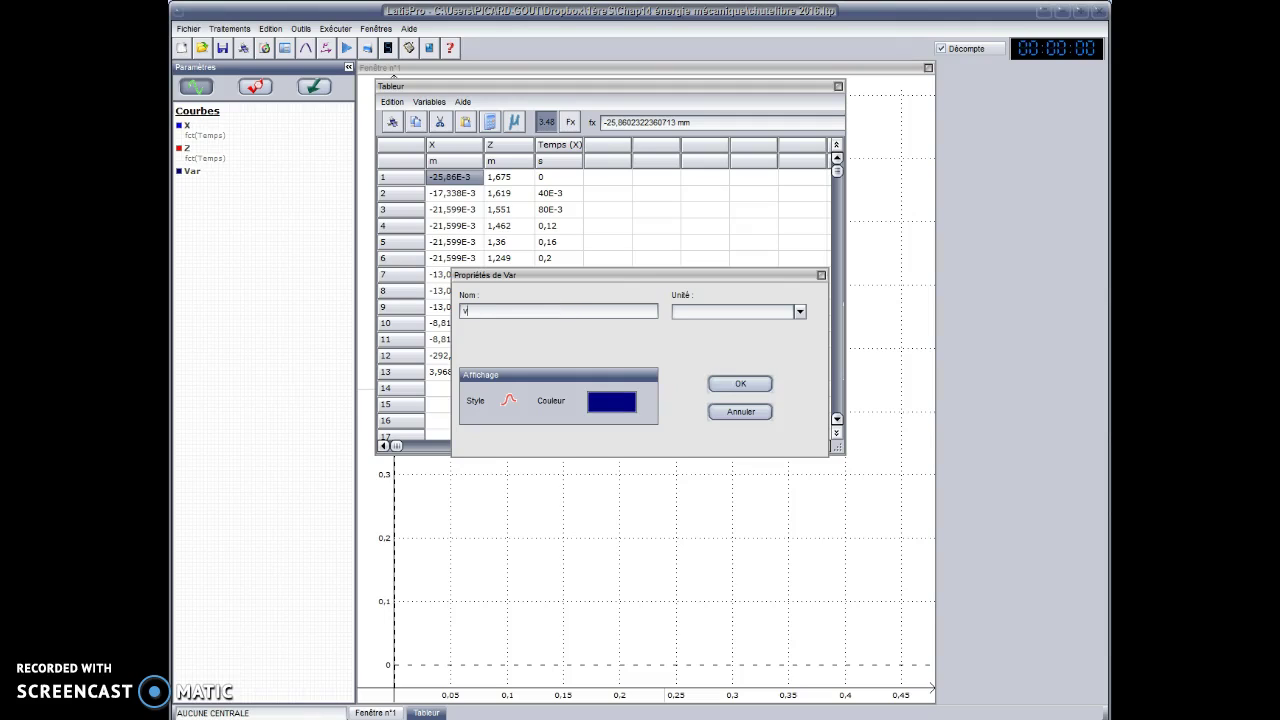
left_click(800, 312)
left_click(798, 440)
left_click(798, 440)
left_click(798, 440)
left_click(798, 440)
left_click(798, 440)
left_click(798, 440)
left_click(798, 440)
left_click(798, 440)
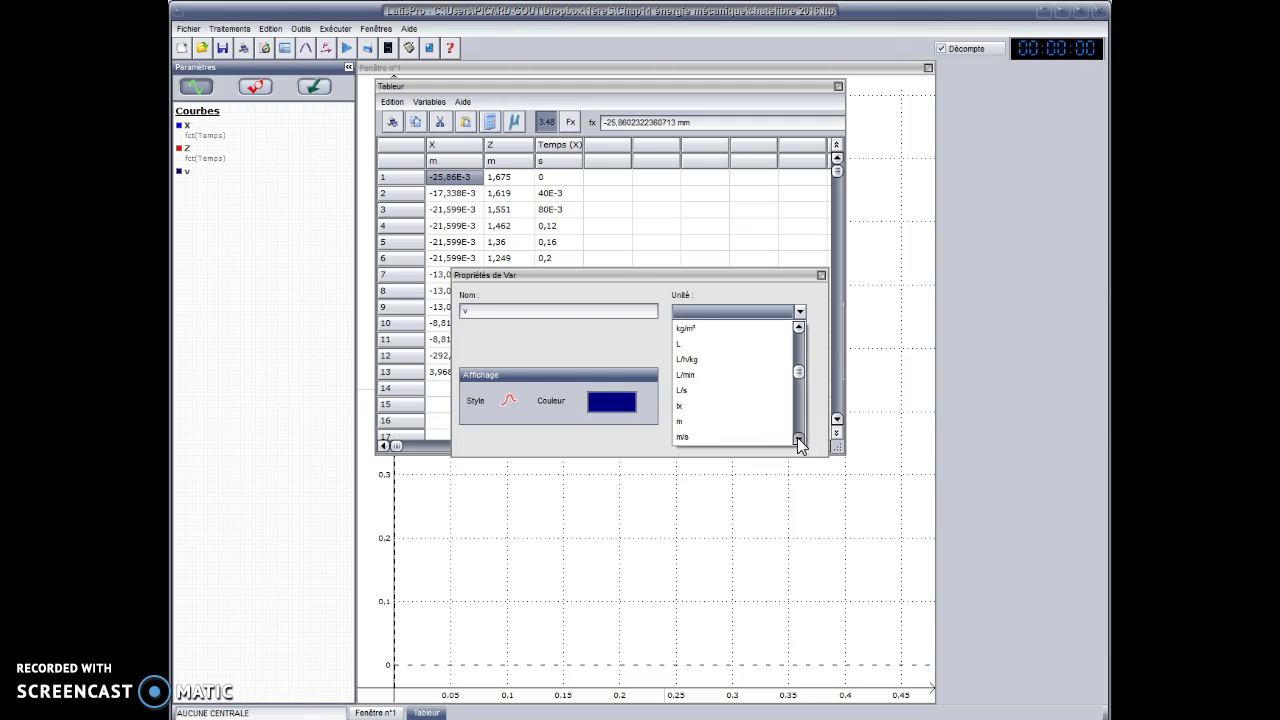
left_click(718, 436)
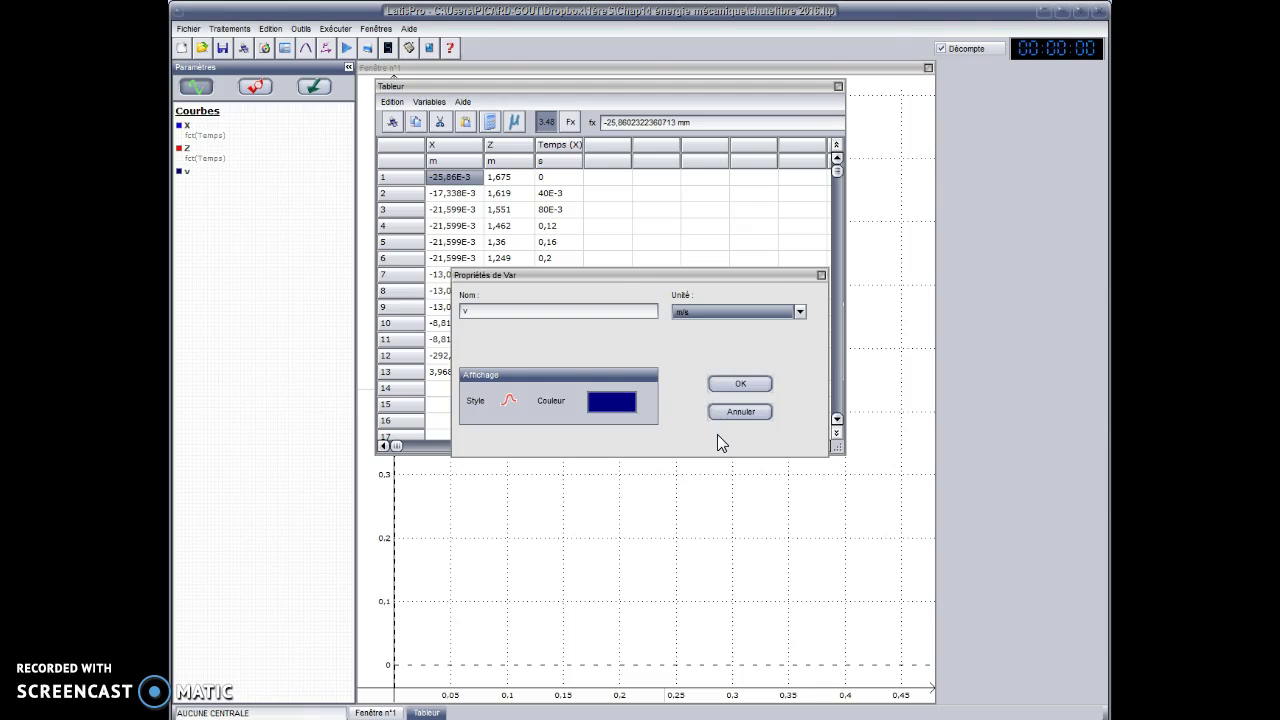
left_click(738, 385)
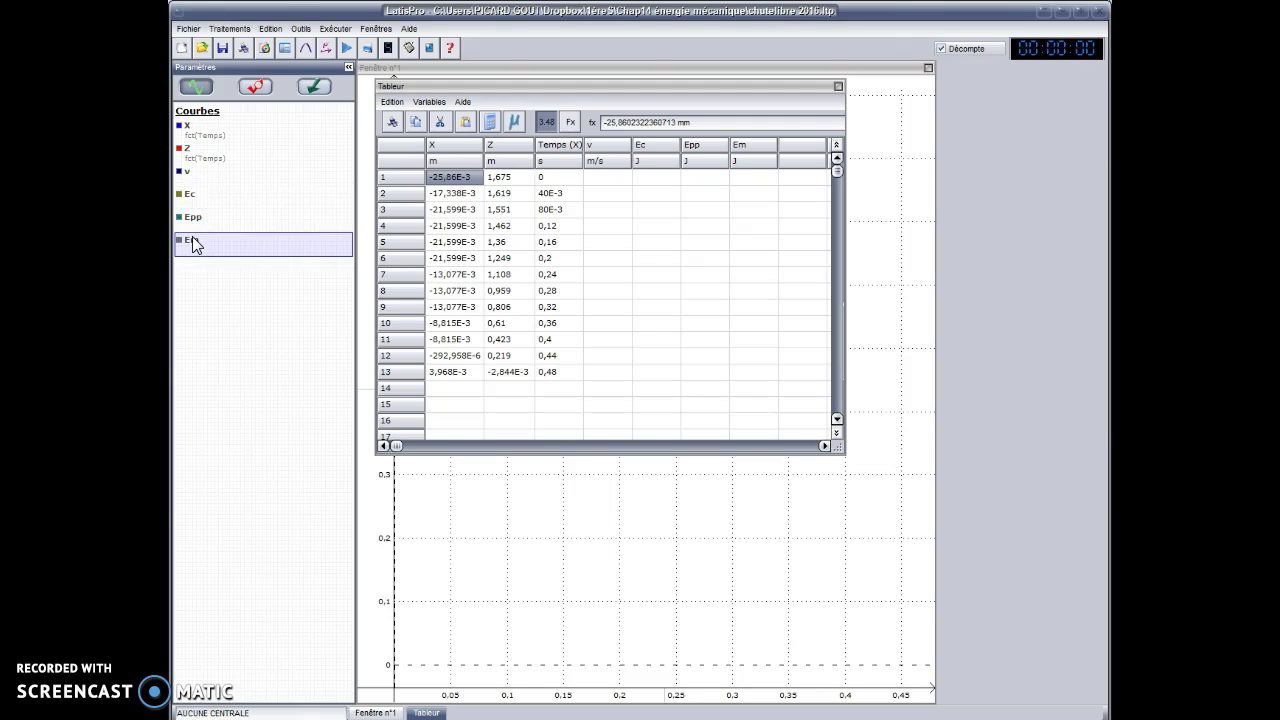
Compute the whole v column with the formula =deriv(Z;temps).
key("Right")
key("Right")
key("Right")
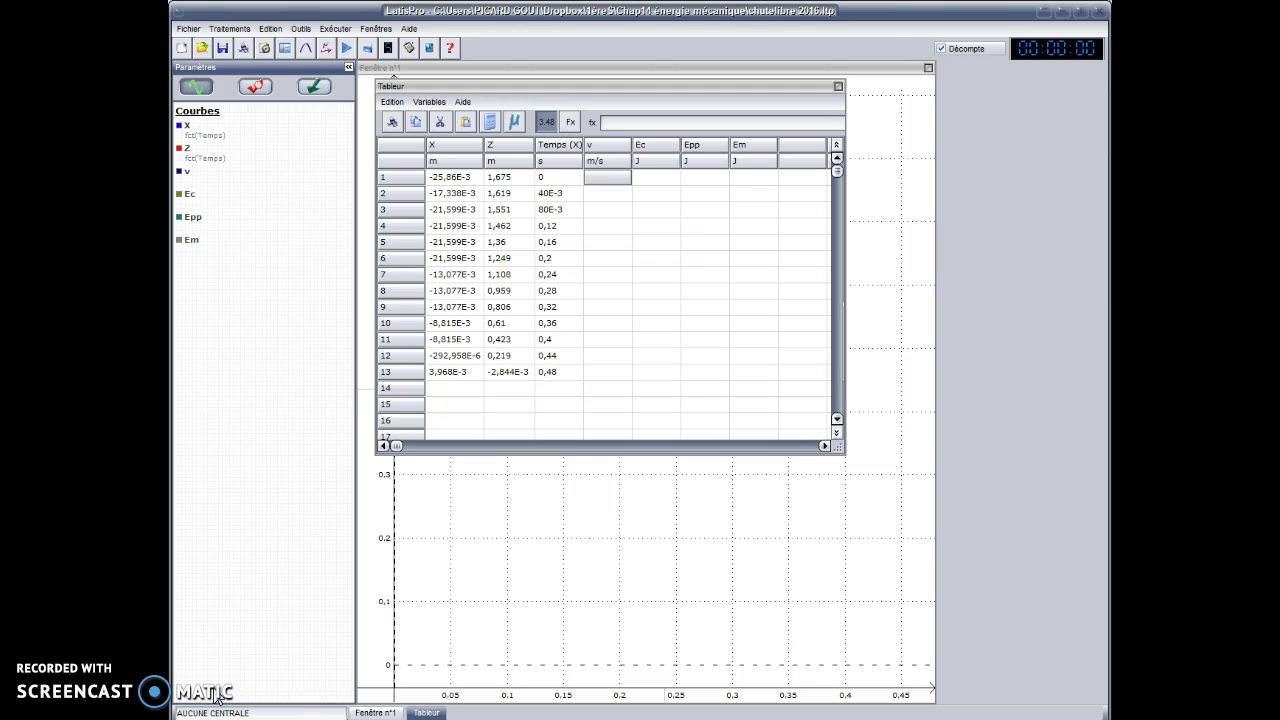
left_click(611, 147)
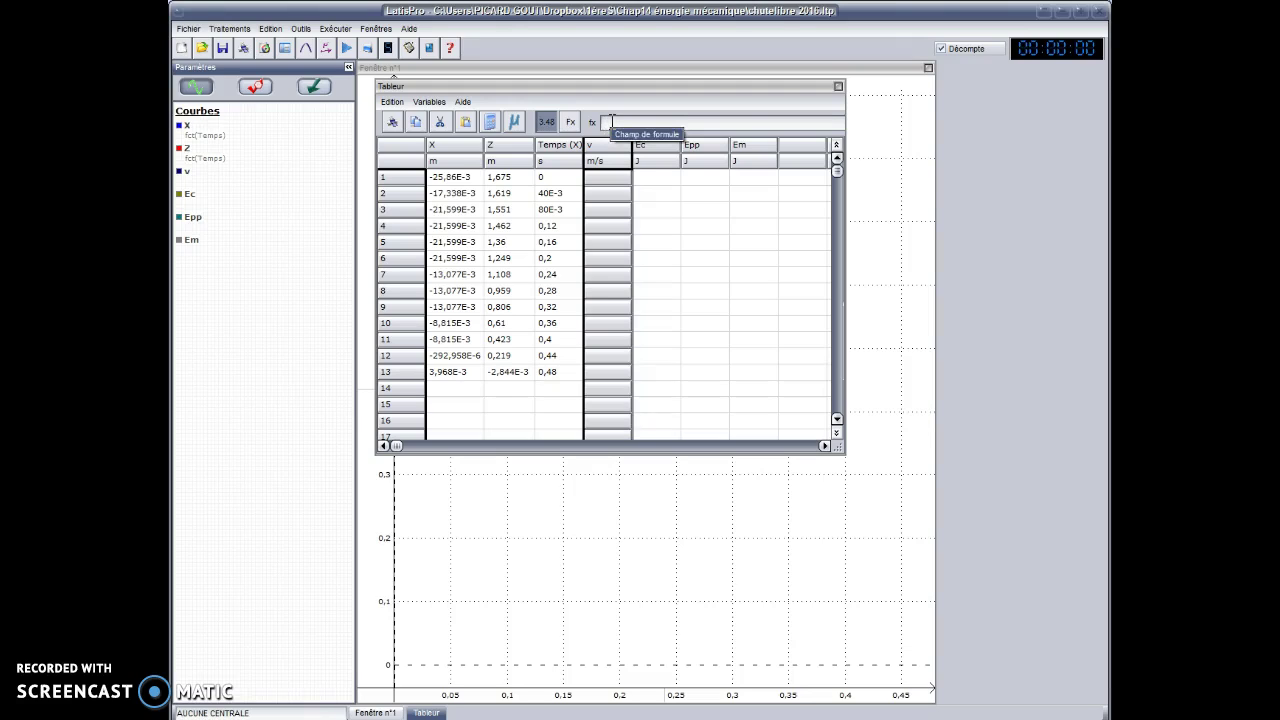
left_click(611, 121)
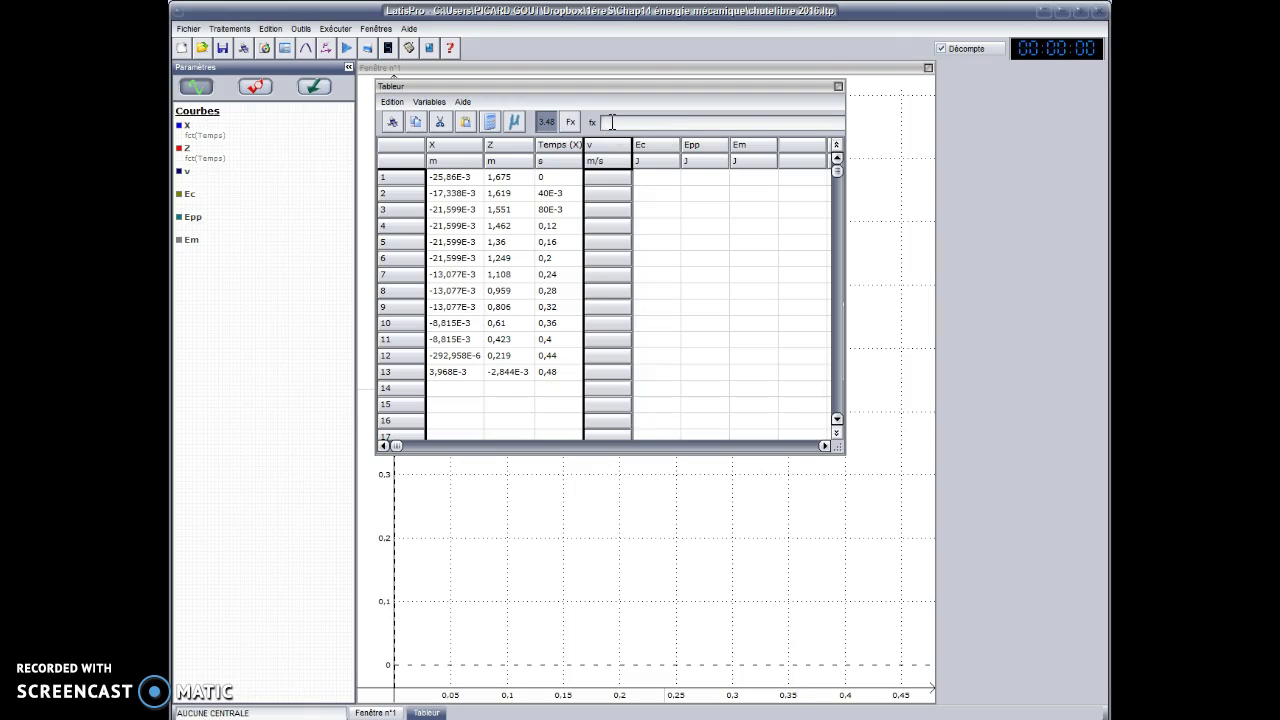
type("=deriv(Z")
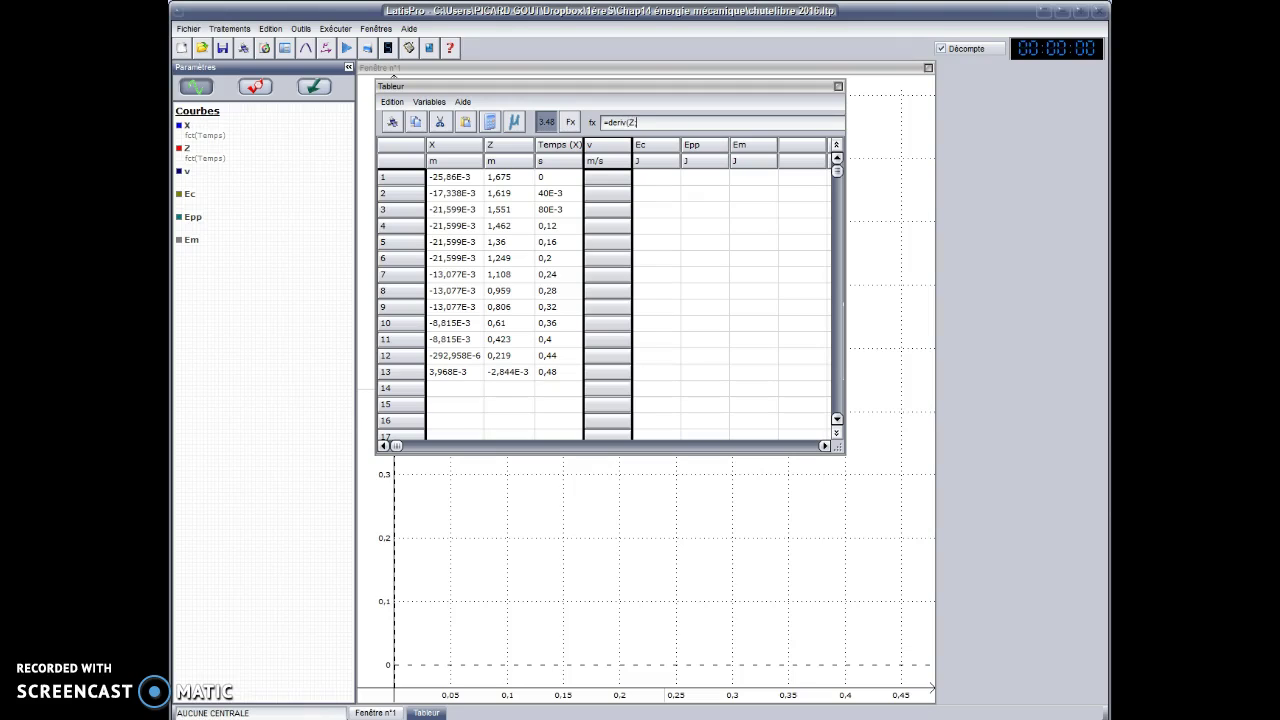
type(";temps)")
key("Return")
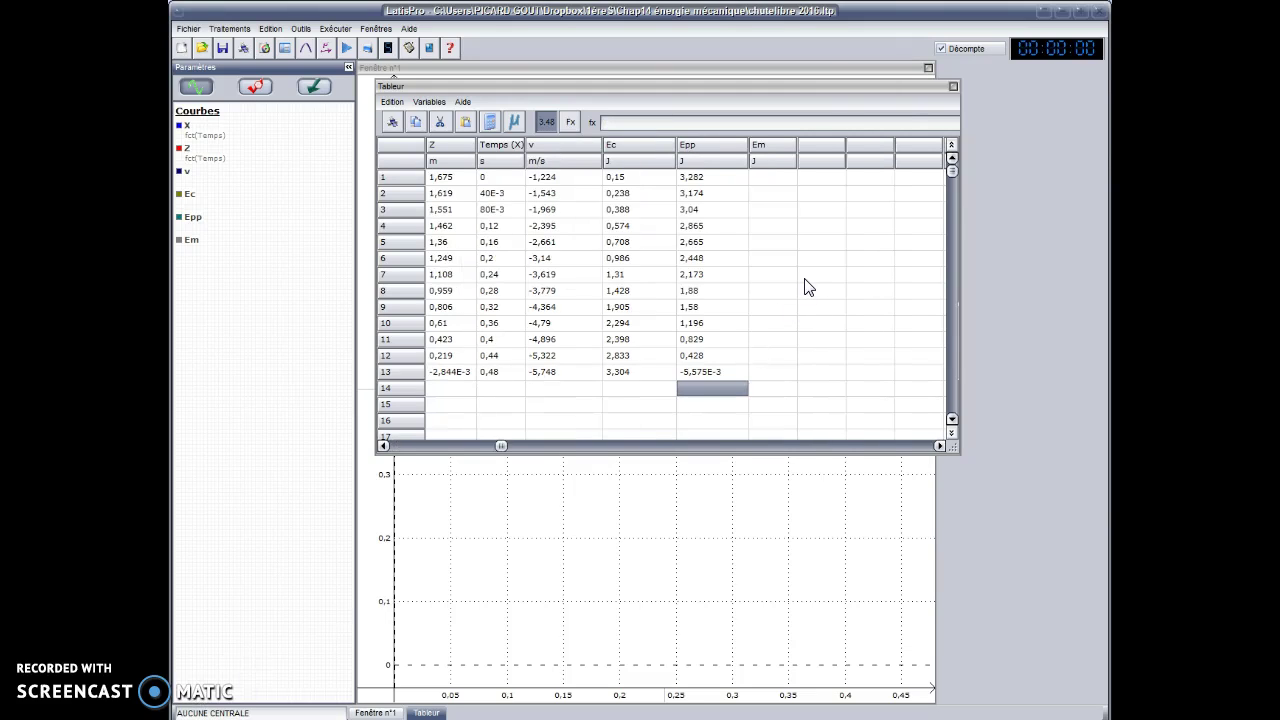
Compute the whole Em column with the formula =Ec+Epp.
left_click(783, 157)
left_click(705, 122)
type("=Ec+Epp")
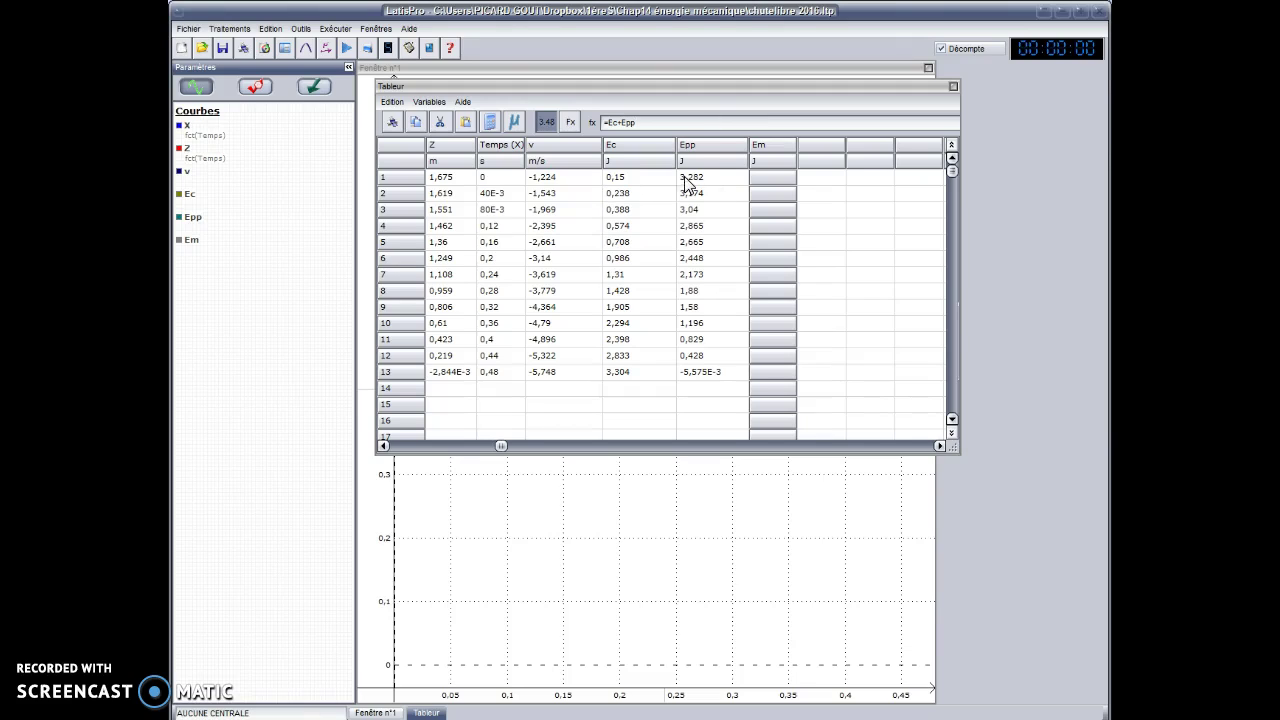
key("Return")
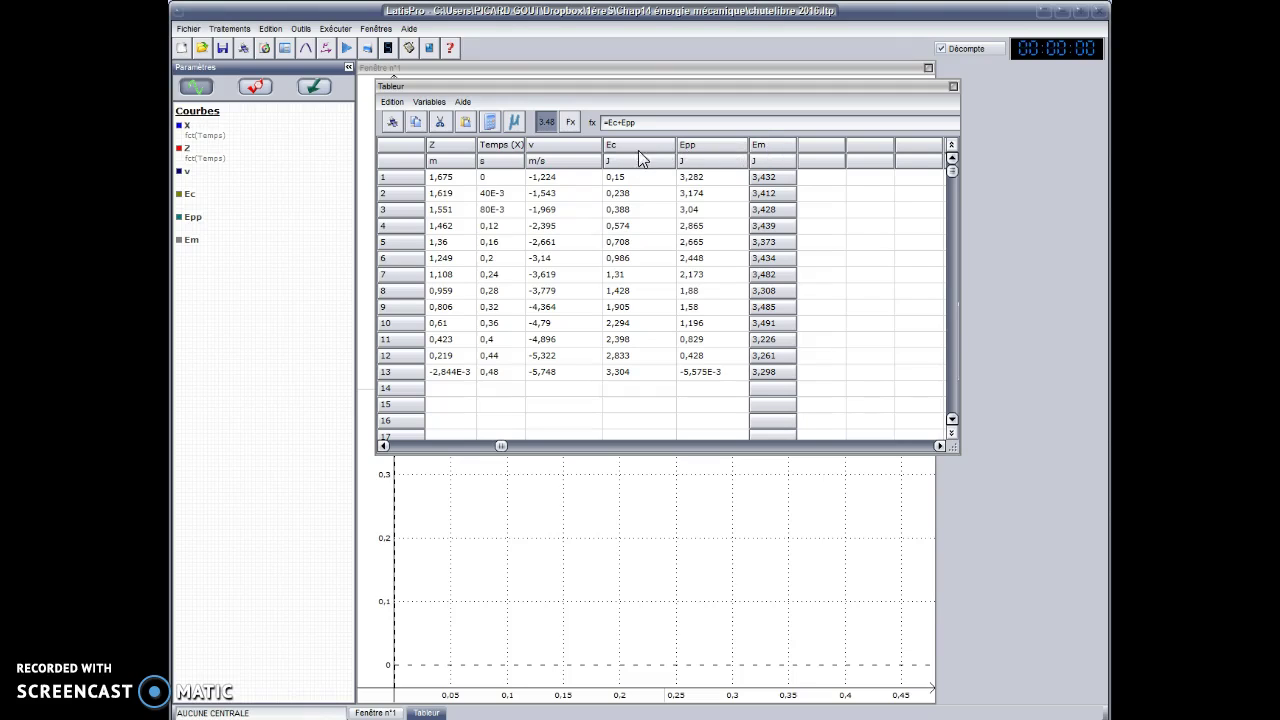
left_click(206, 128)
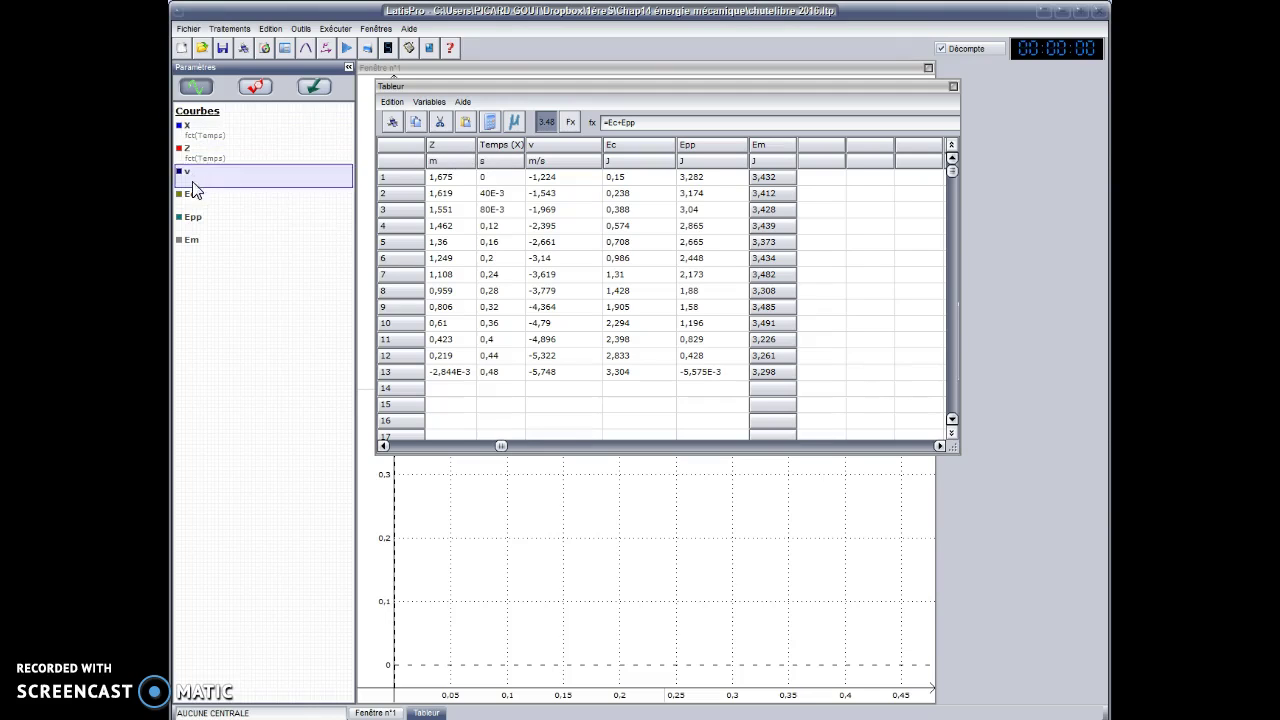